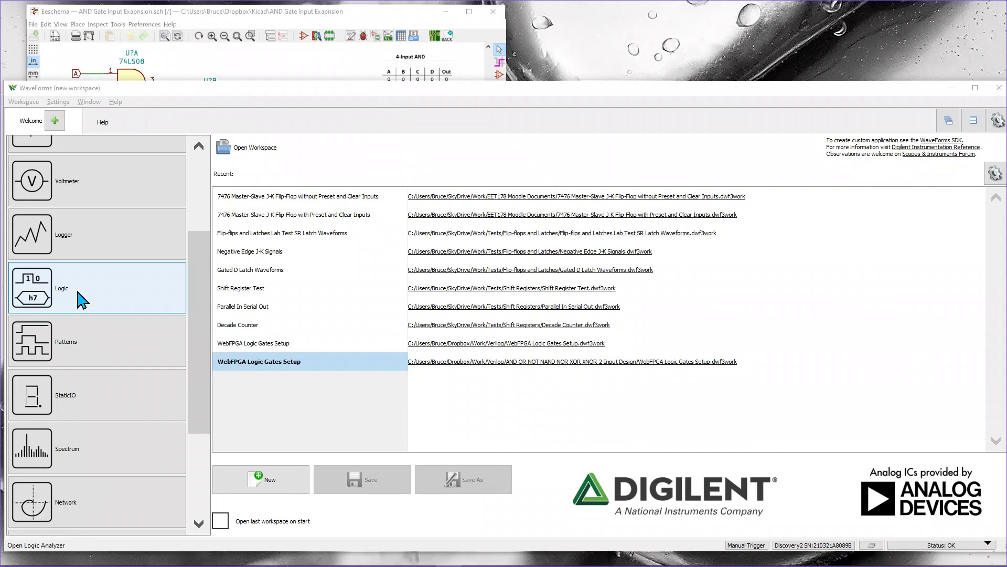
Open the Logic analyzer from the WaveForms Welcome page as a new Logic 1 tab.
{"action": "left_click", "coordinate": [75, 288]}
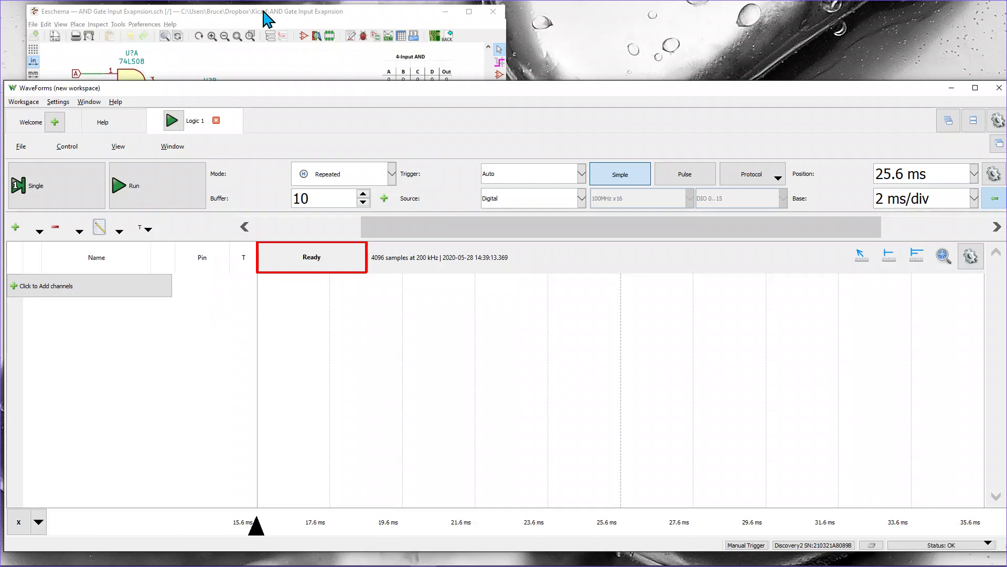
Bring the KiCad Eeschema window with the AND Gate Input Expansion schematic to the front.
{"action": "left_click", "coordinate": [400, 22]}
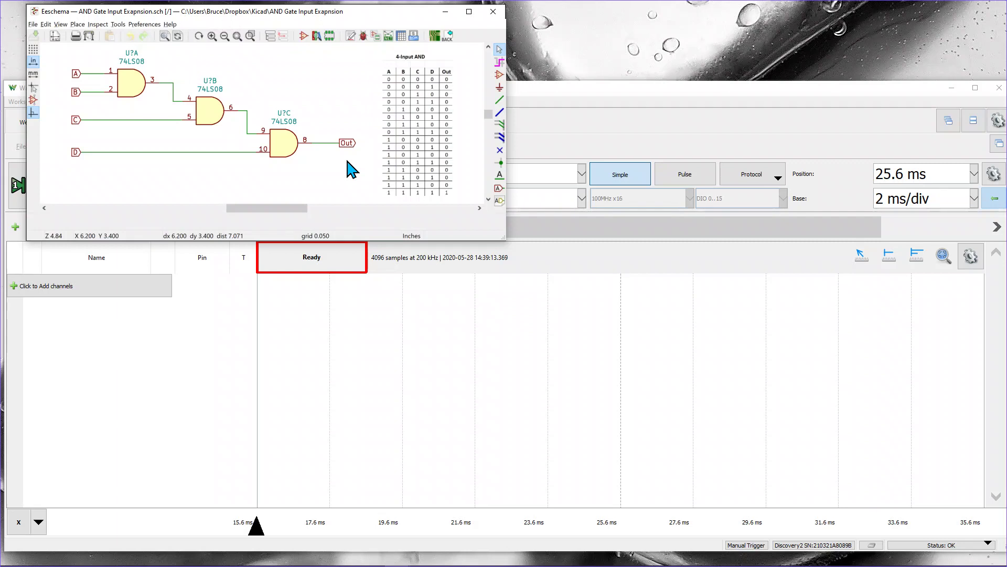
Return to WaveForms and add a Patterns generator tab beside Logic 1.
{"action": "left_click", "coordinate": [593, 98]}
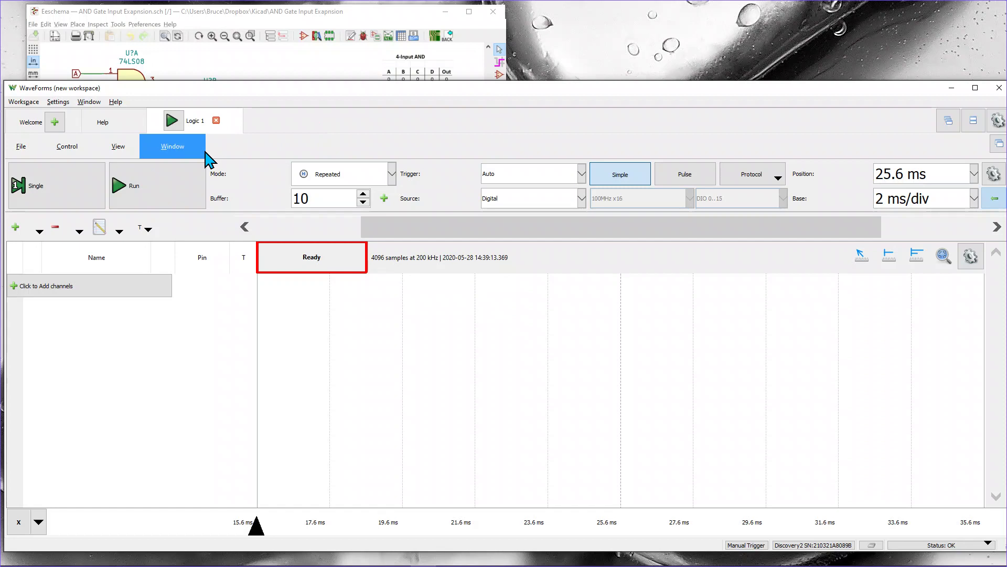
{"action": "left_click", "coordinate": [54, 125]}
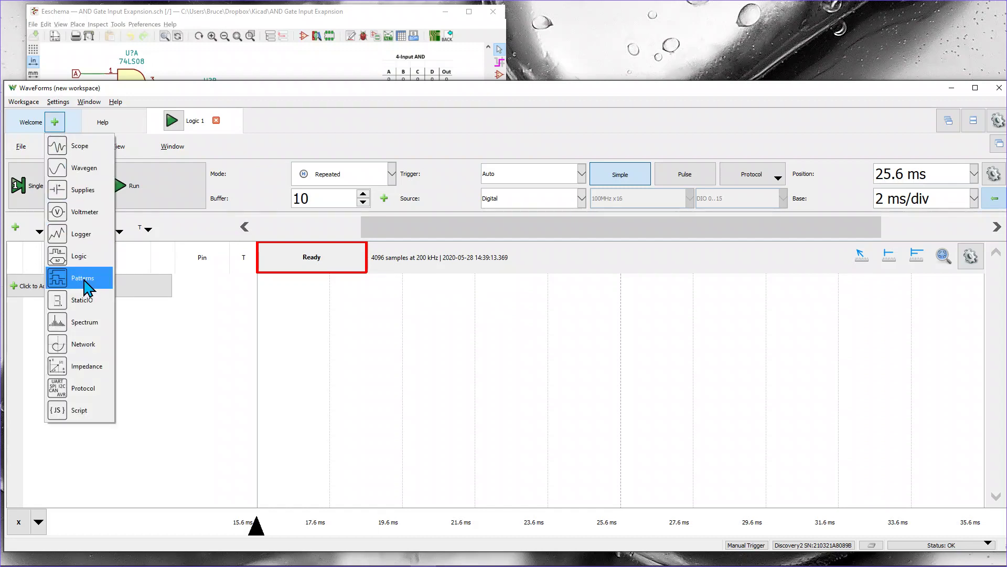
{"action": "left_click", "coordinate": [84, 281]}
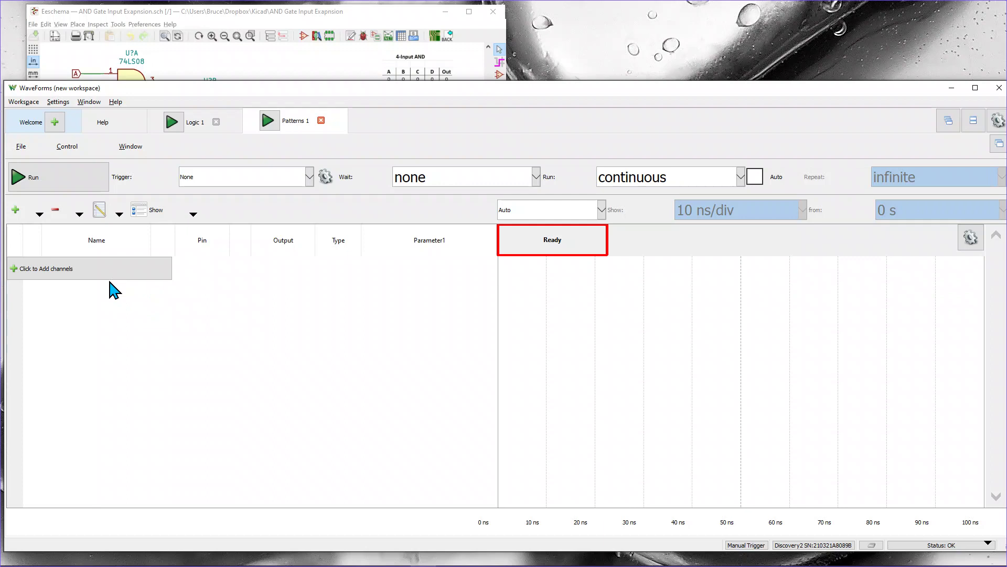
Add a bus of DIO 0 through DIO 3, with DIO 3 as MSB, to Patterns 1.
{"action": "left_click", "coordinate": [15, 273]}
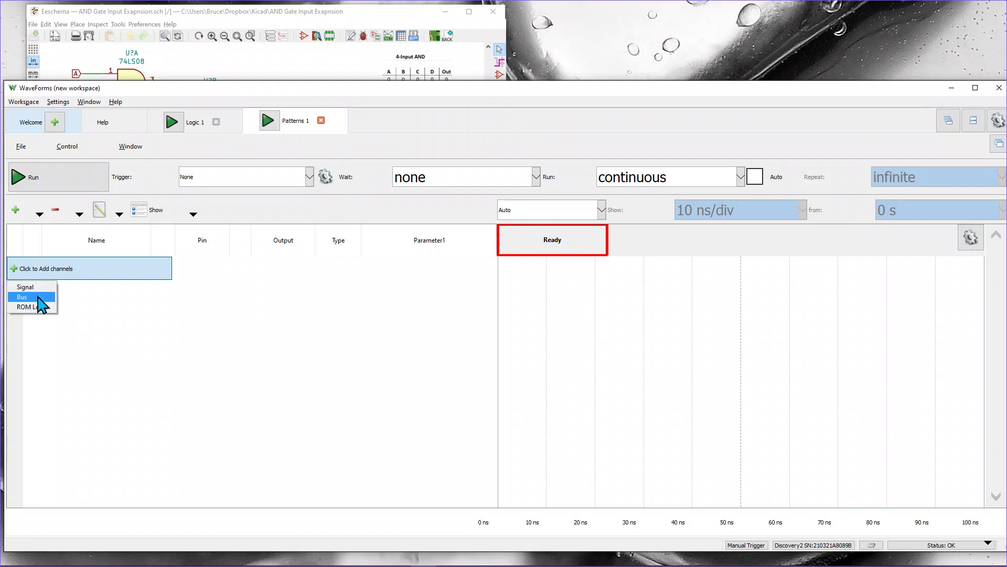
{"action": "left_click", "coordinate": [32, 297]}
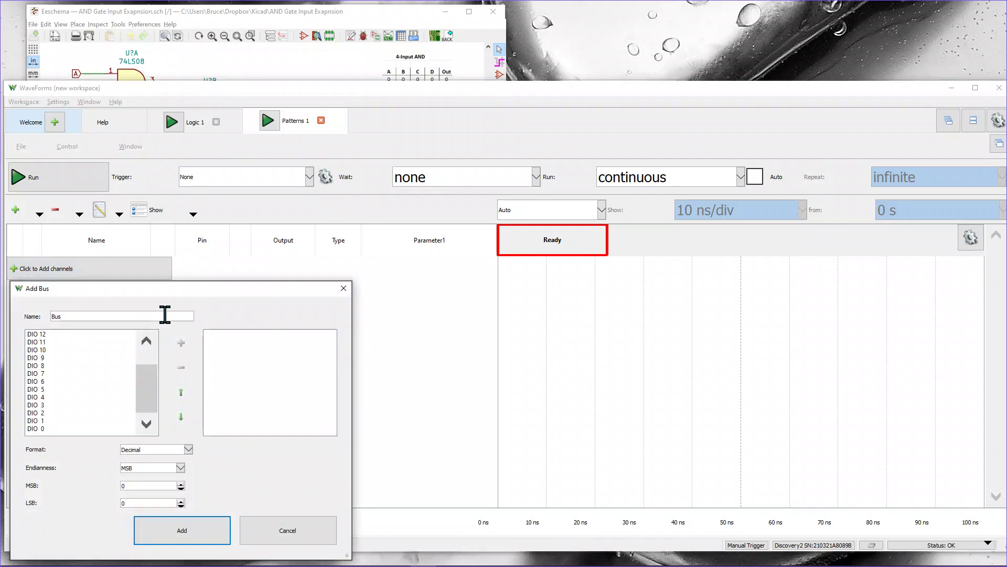
{"action": "left_click_drag", "start_coordinate": [187, 295], "coordinate": [350, 222]}
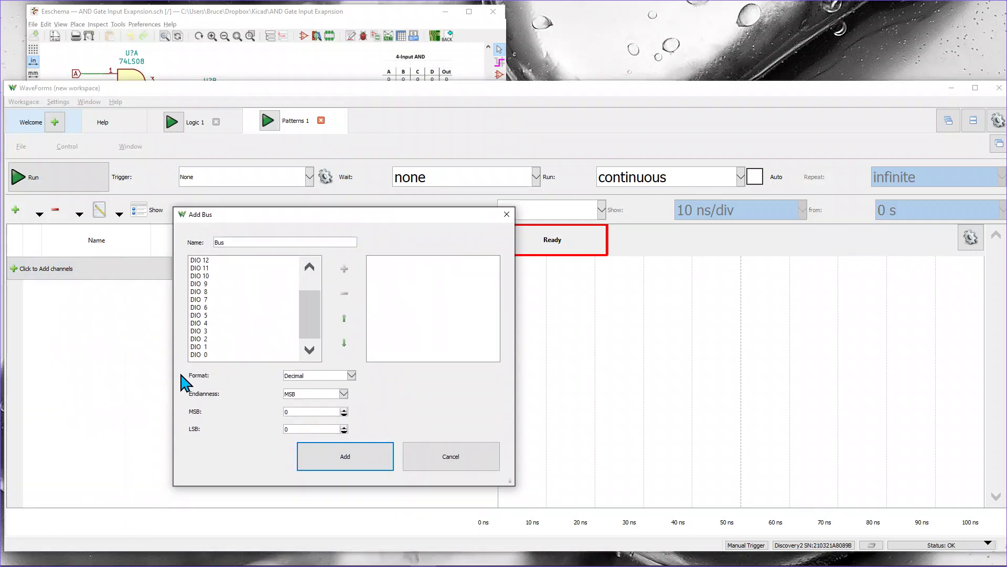
{"action": "left_click", "coordinate": [200, 355]}
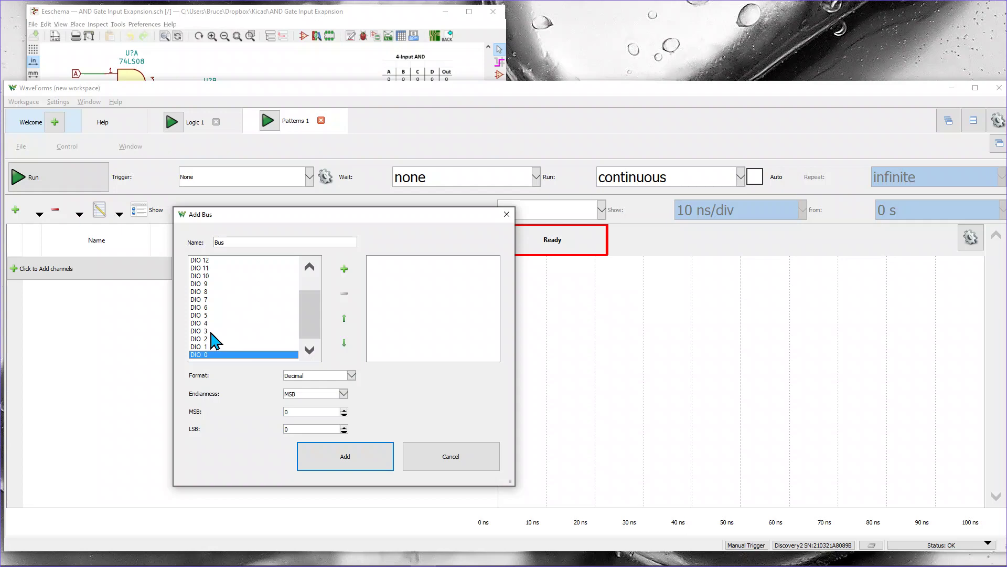
{"action": "left_click", "coordinate": [208, 332], "text": "shift"}
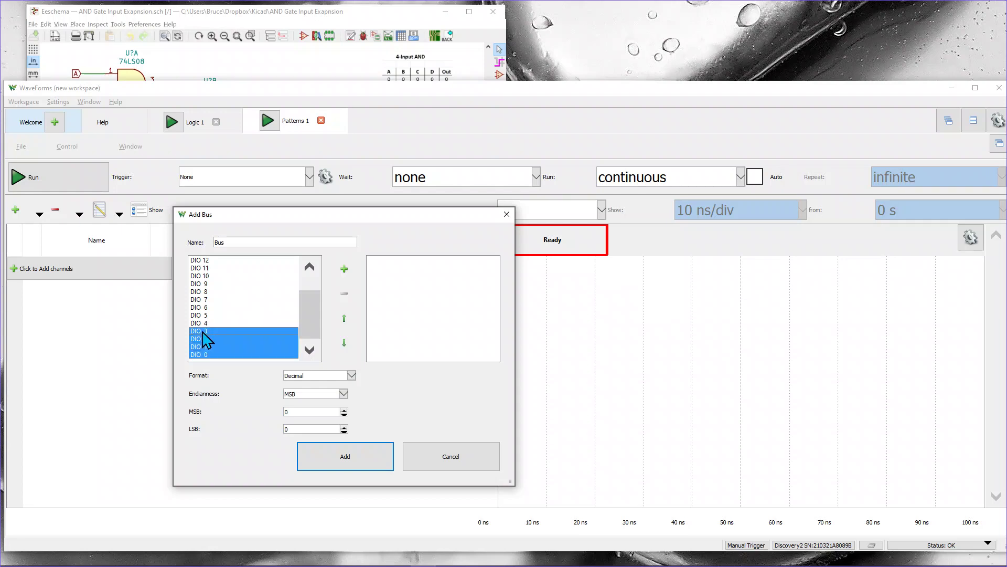
{"action": "left_click", "coordinate": [339, 456]}
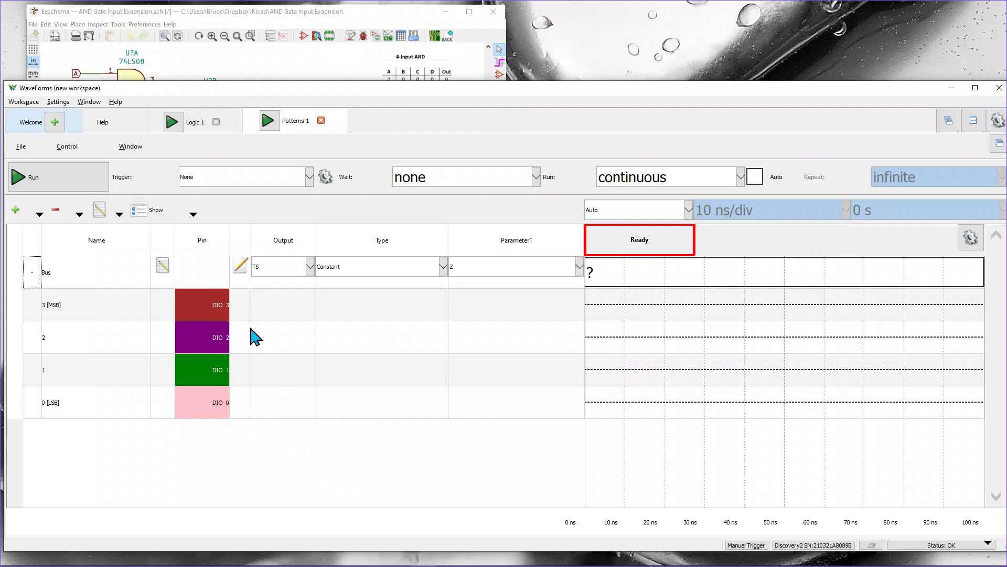
Set the bus to PP output as a 1 kHz Binary Counter and start the generator.
{"action": "left_click", "coordinate": [310, 267]}
{"action": "left_click", "coordinate": [289, 285]}
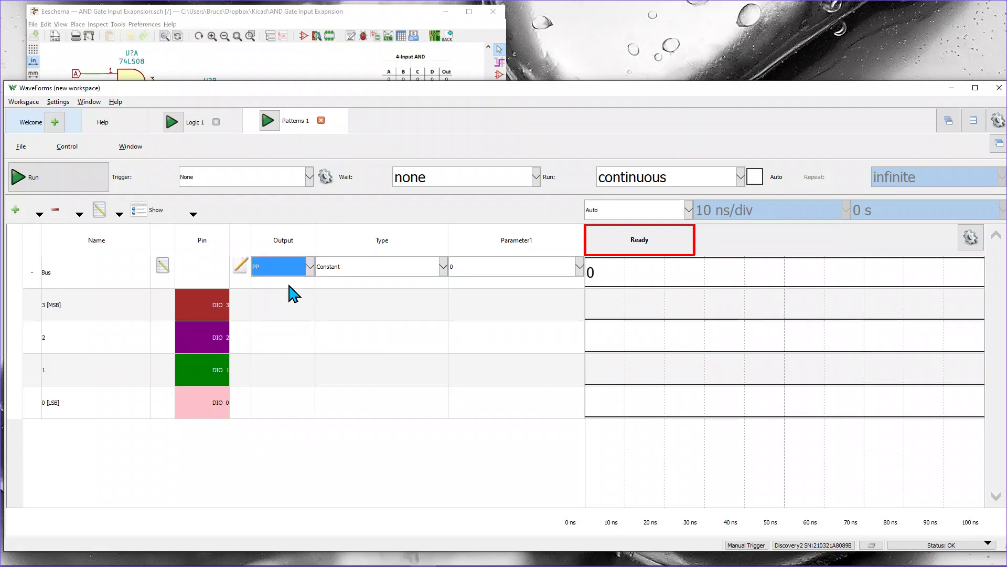
{"action": "left_click", "coordinate": [443, 268]}
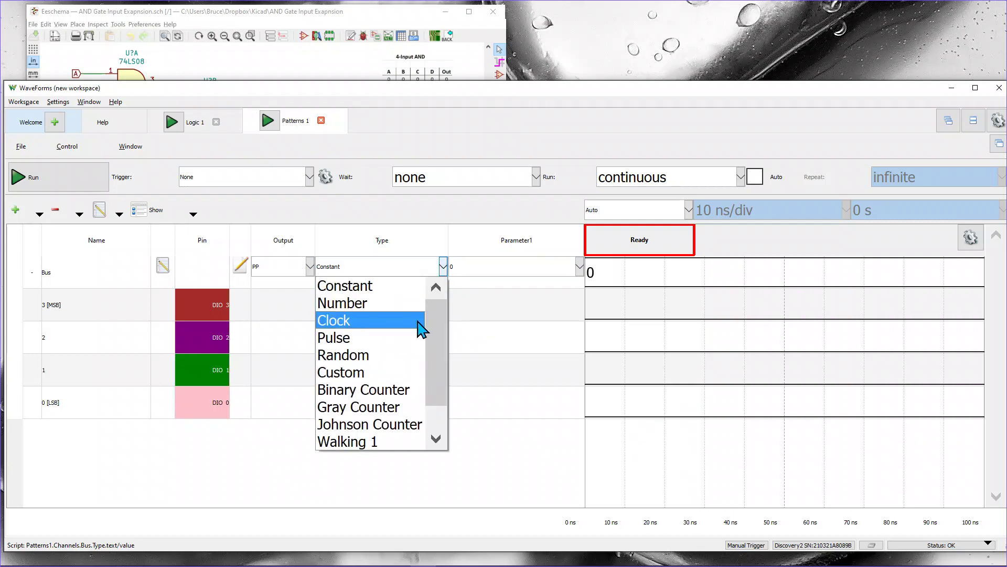
{"action": "left_click", "coordinate": [375, 390]}
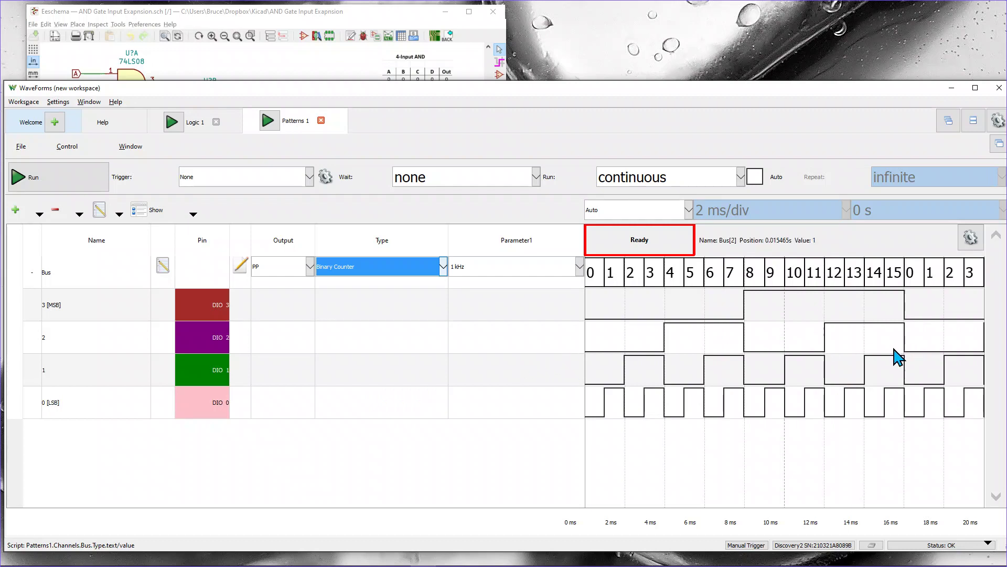
{"action": "left_click", "coordinate": [271, 120]}
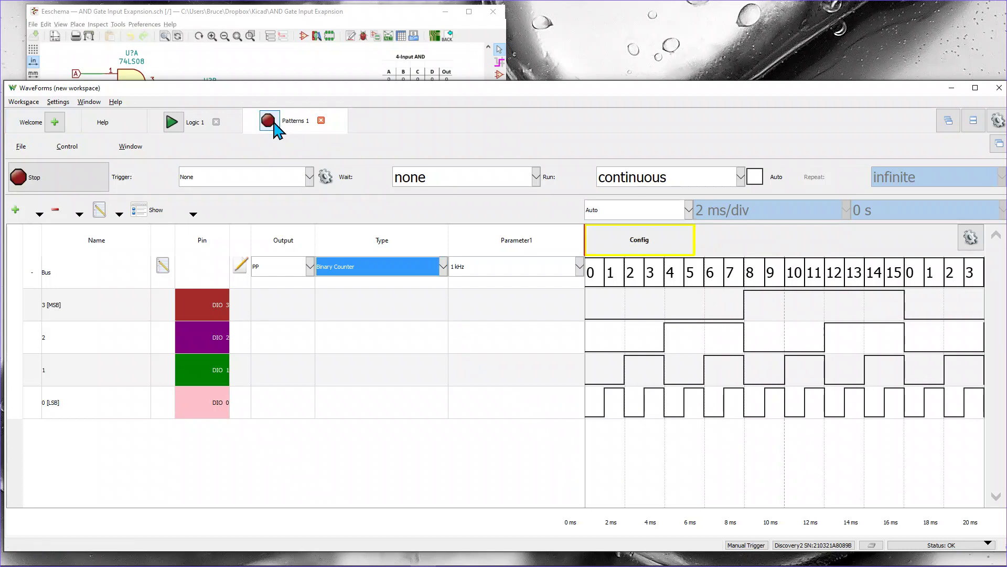
Switch back to the Logic 1 analyzer tab.
{"action": "left_click", "coordinate": [197, 123]}
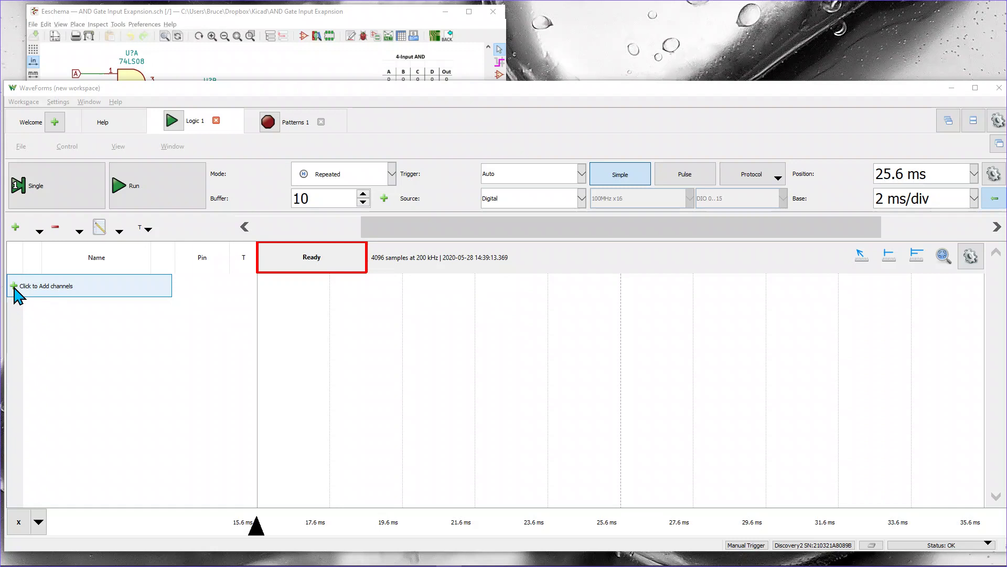
Add a DIO 3–0 bus to the Logic 1 analyzer to capture the counter.
{"action": "left_click", "coordinate": [14, 289]}
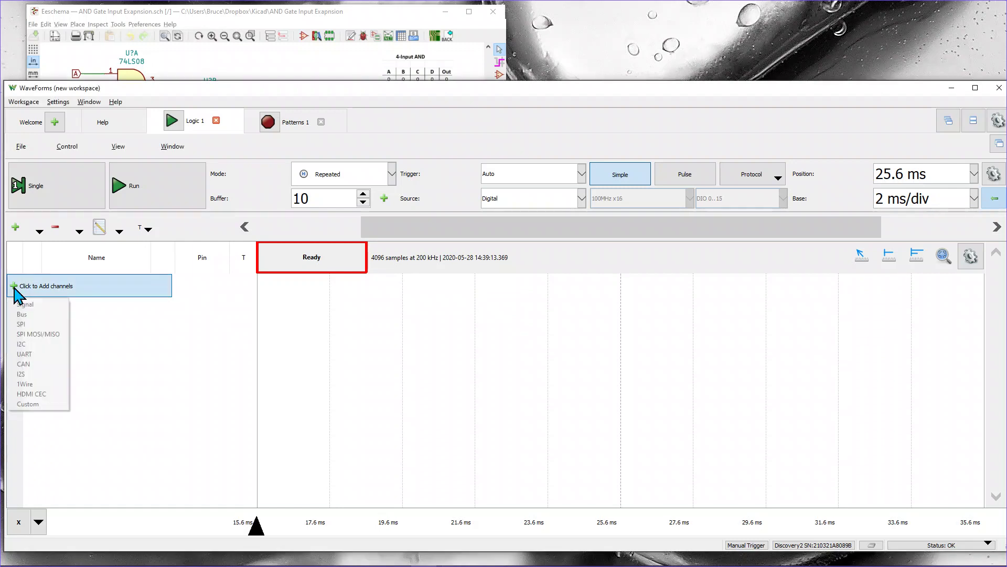
{"action": "left_click", "coordinate": [40, 314]}
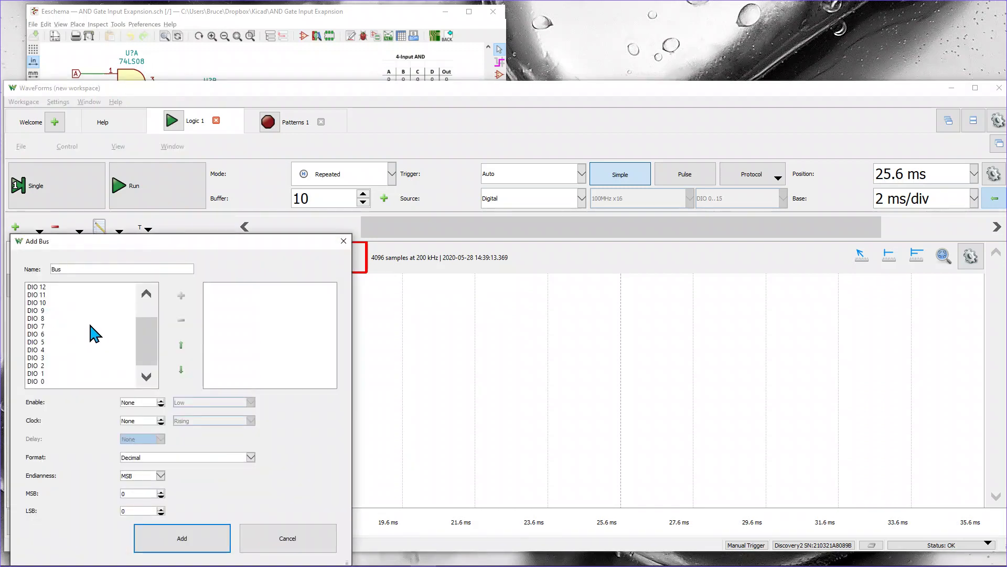
{"action": "left_click", "coordinate": [40, 385]}
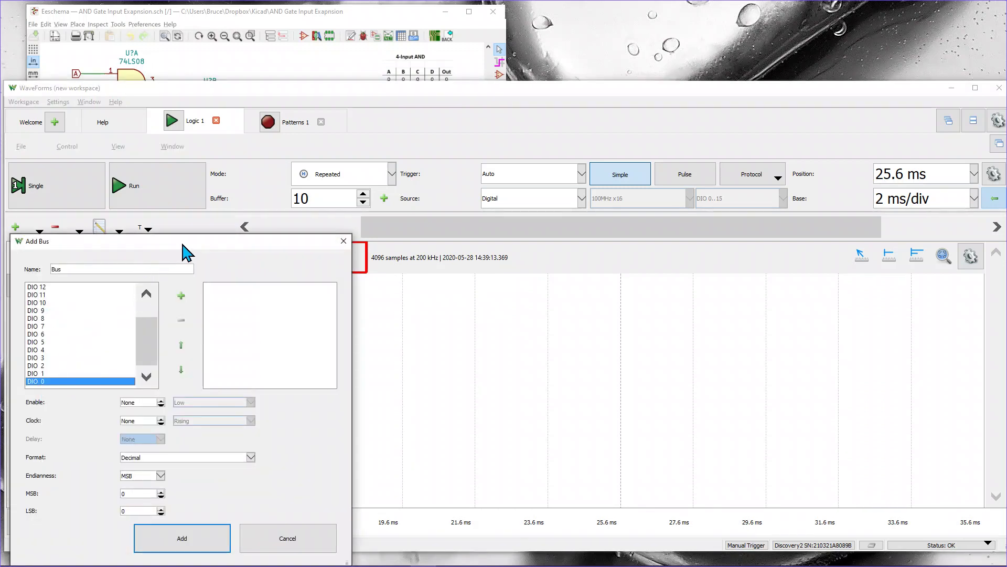
{"action": "left_click_drag", "start_coordinate": [180, 240], "coordinate": [305, 193]}
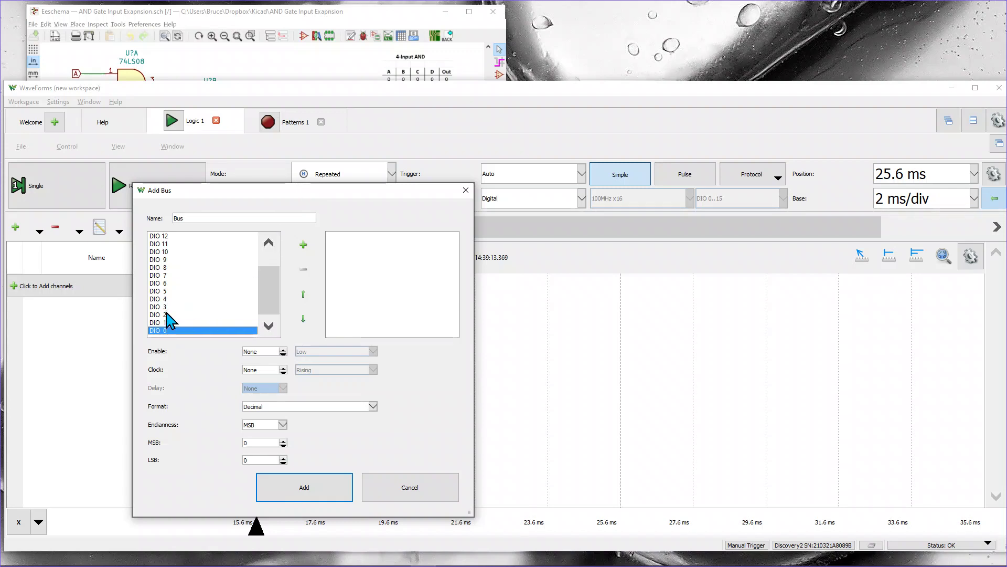
{"action": "left_click", "coordinate": [163, 308], "text": "shift"}
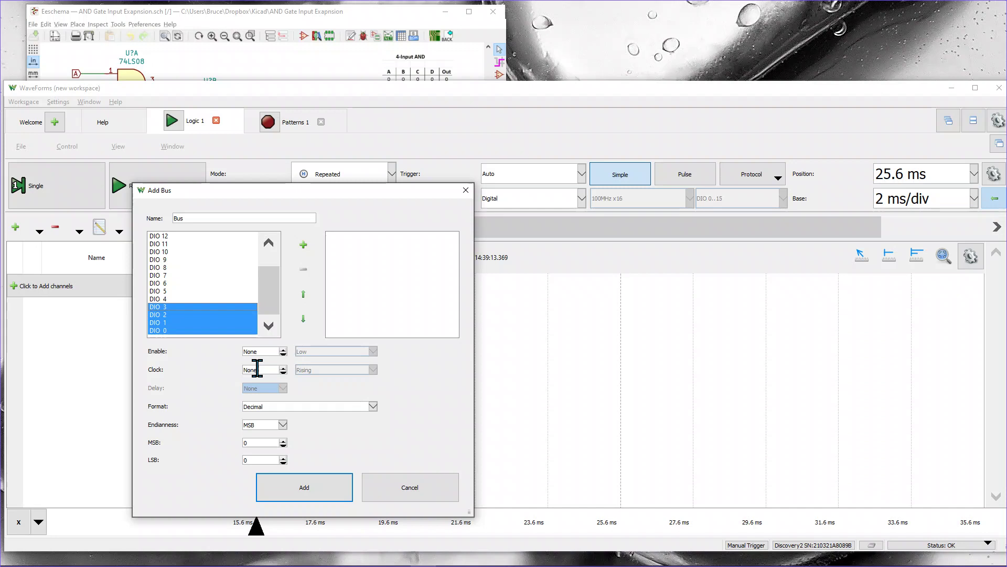
{"action": "left_click", "coordinate": [308, 487]}
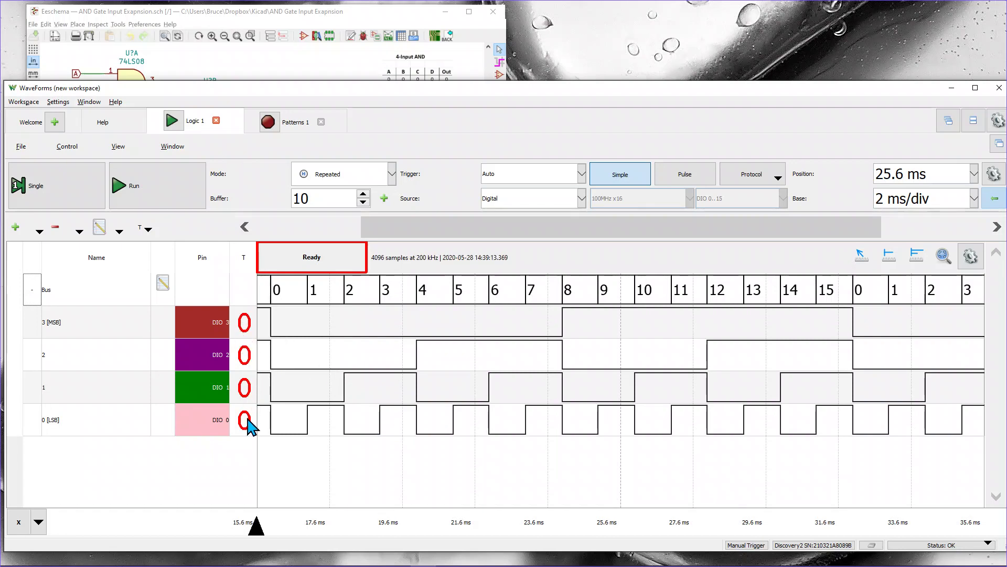
Set the DIO 3 trigger condition to Low.
{"action": "left_click", "coordinate": [245, 329]}
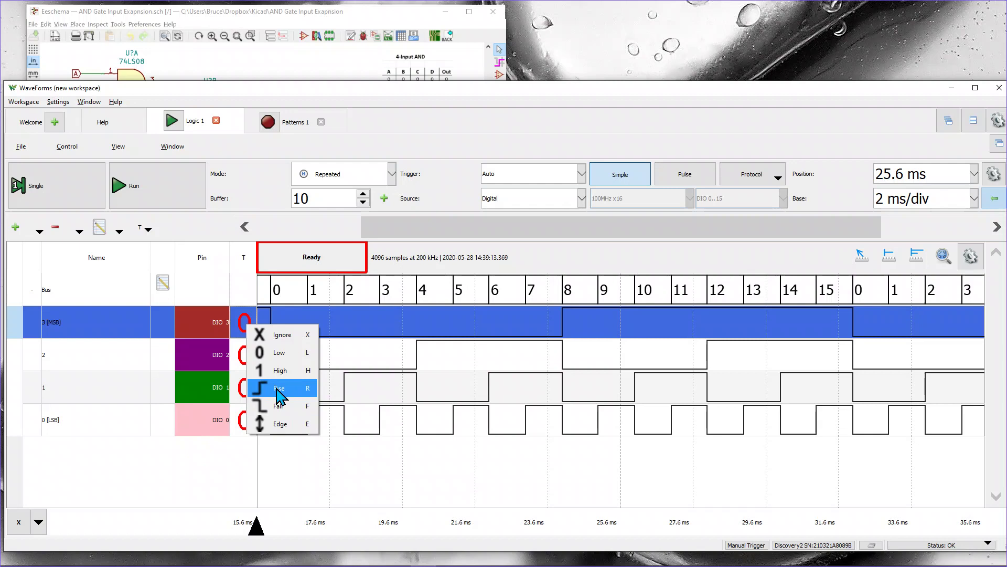
{"action": "left_click", "coordinate": [277, 362]}
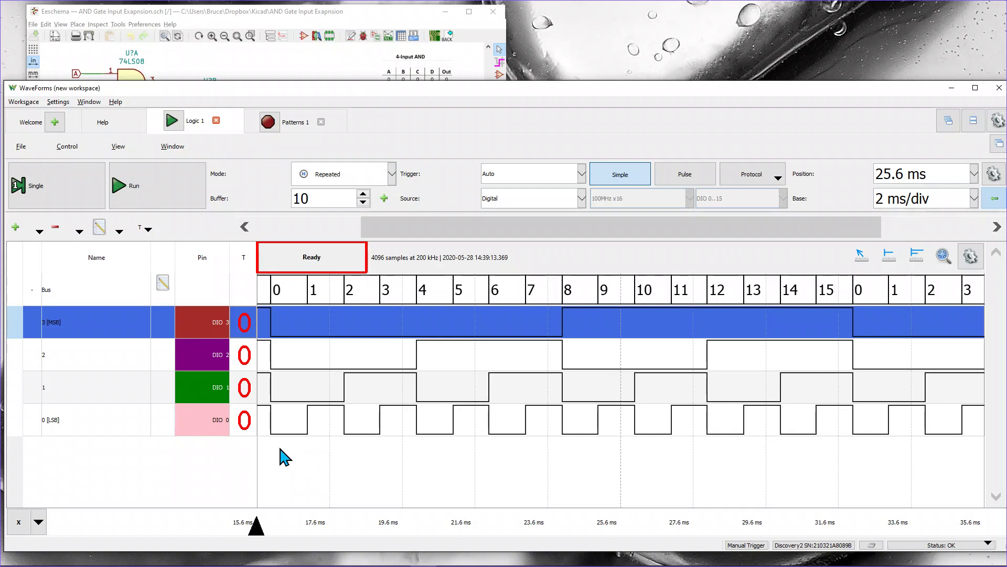
Acquire counter data with Single captures, a Run/Stop cycle, then a final Single capture.
{"action": "left_click", "coordinate": [53, 190]}
{"action": "left_click", "coordinate": [40, 203]}
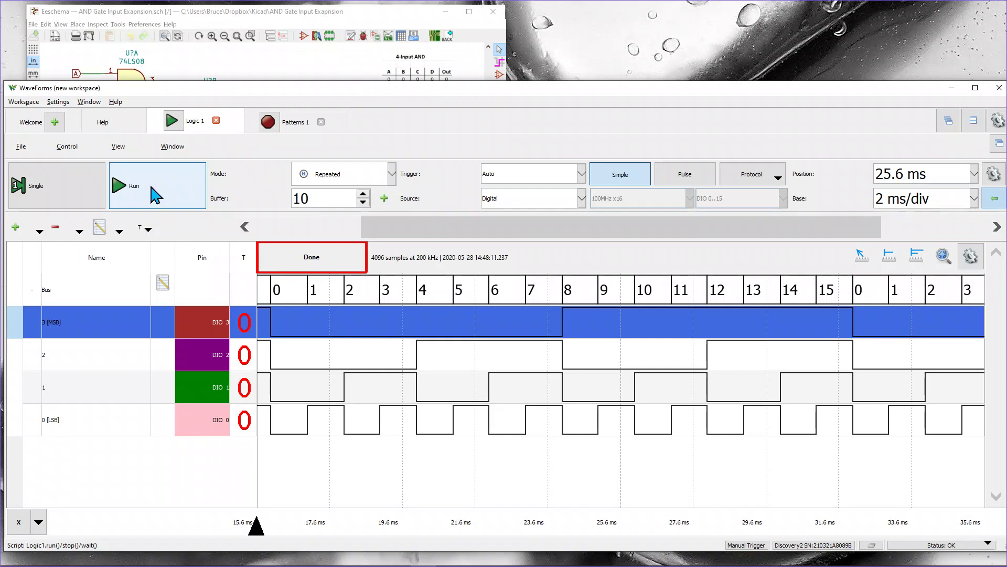
{"action": "left_click", "coordinate": [152, 181]}
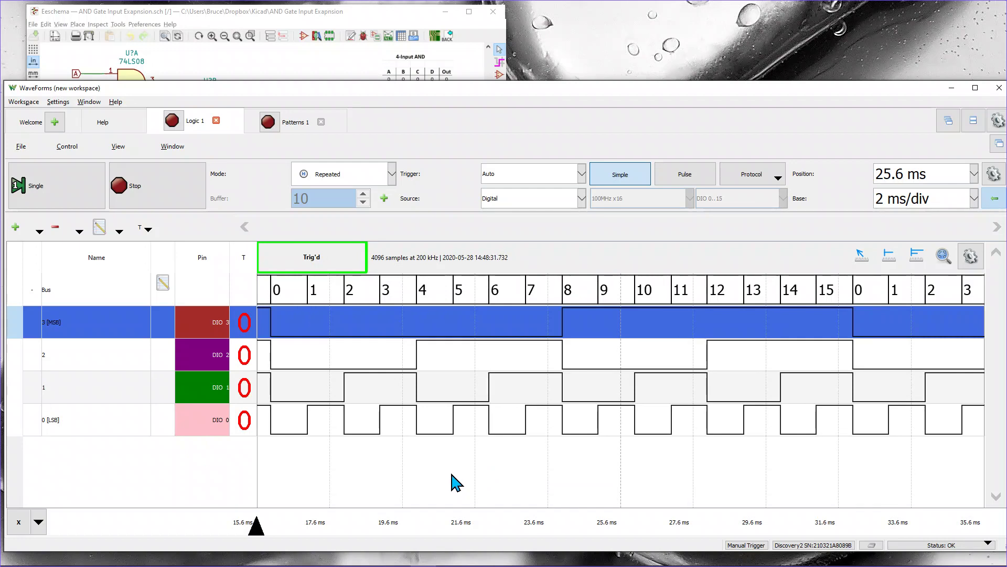
{"action": "left_click", "coordinate": [149, 195]}
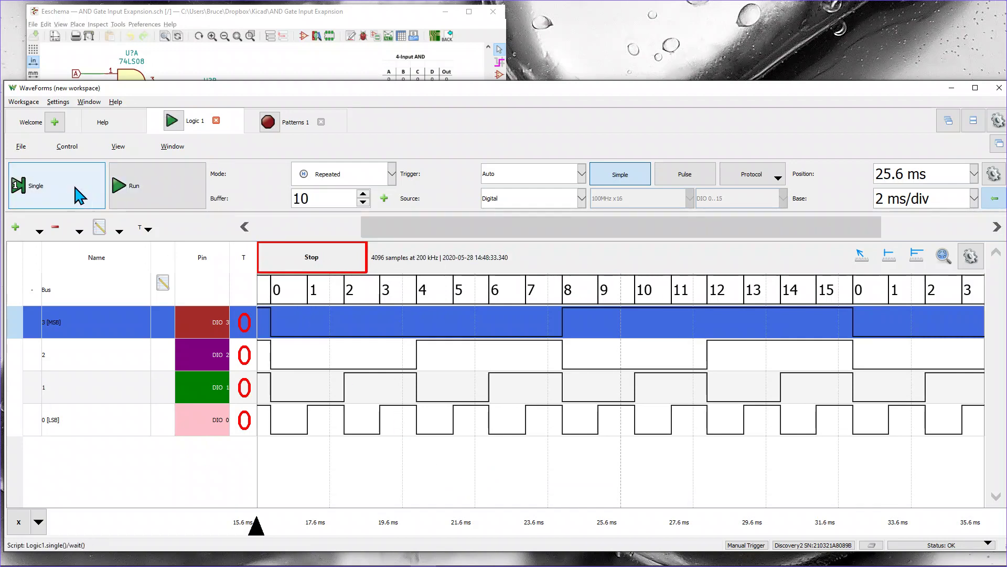
{"action": "left_click", "coordinate": [56, 185]}
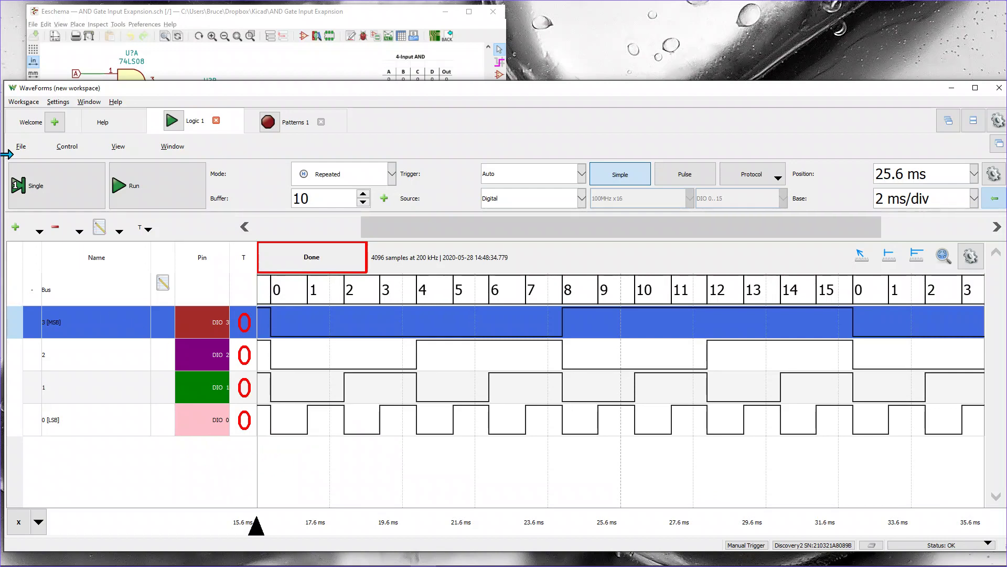
Add DIO 4 as an individual signal below the counter bus.
{"action": "left_click", "coordinate": [18, 229]}
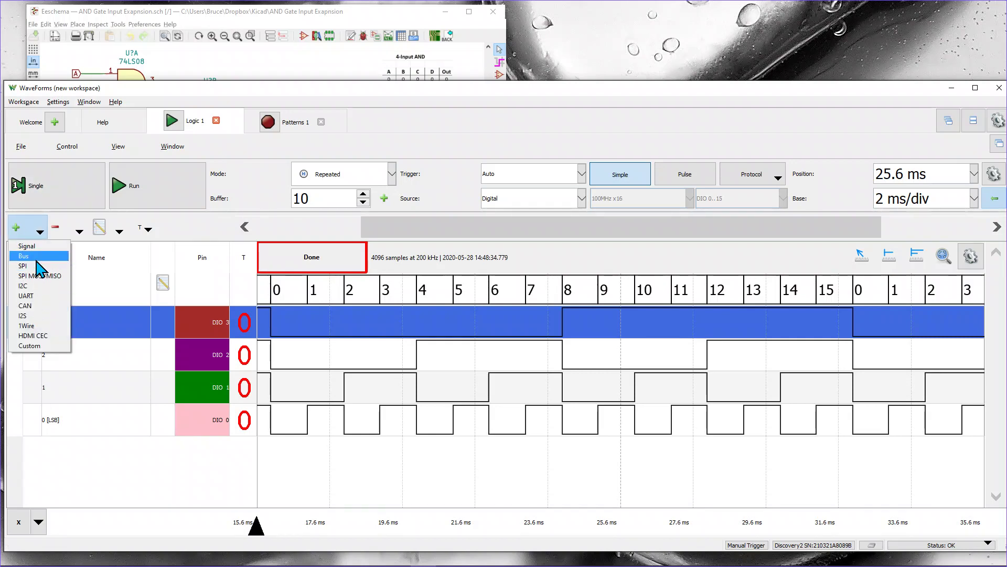
{"action": "left_click", "coordinate": [37, 246]}
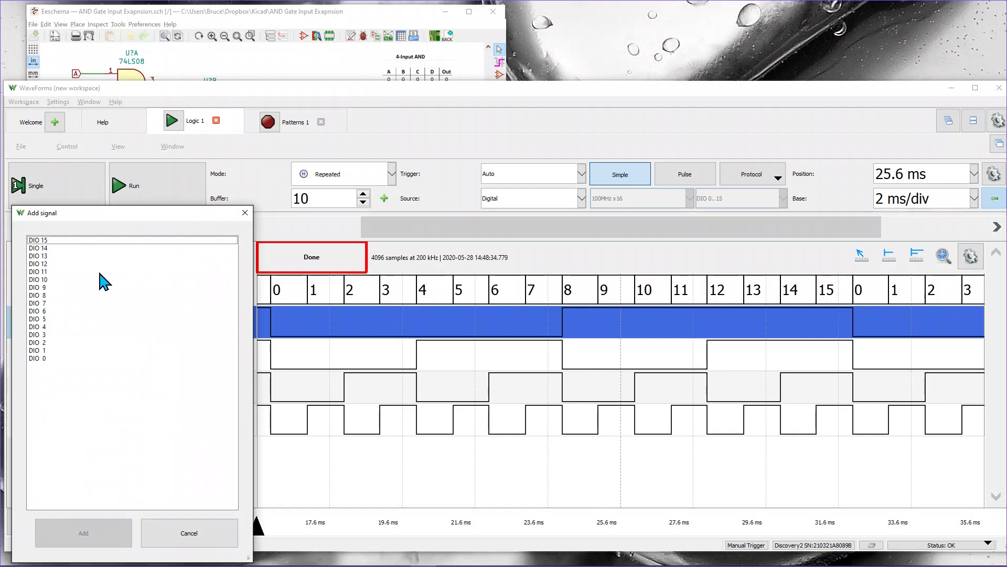
{"action": "left_click_drag", "start_coordinate": [141, 217], "coordinate": [279, 140]}
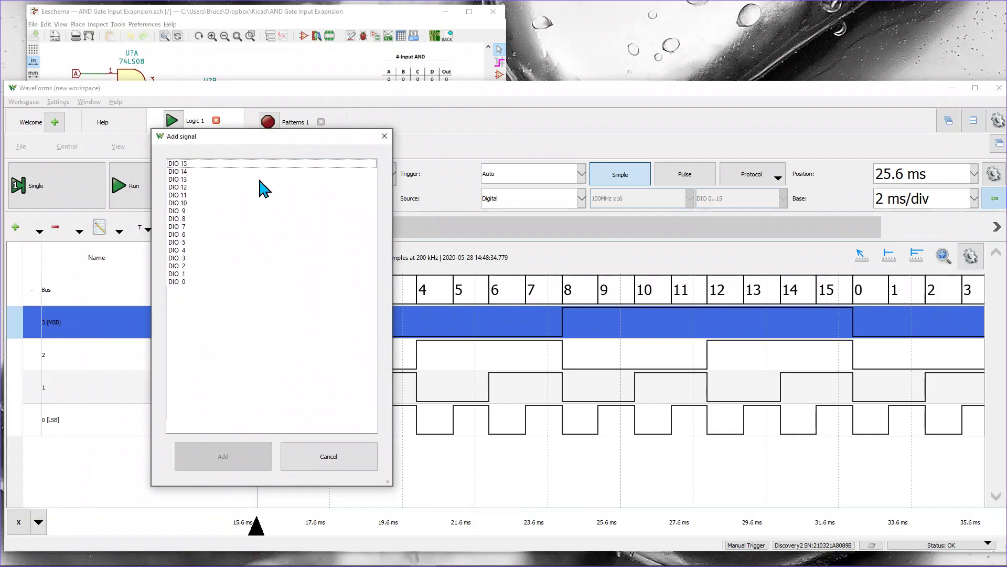
{"action": "left_click", "coordinate": [182, 251]}
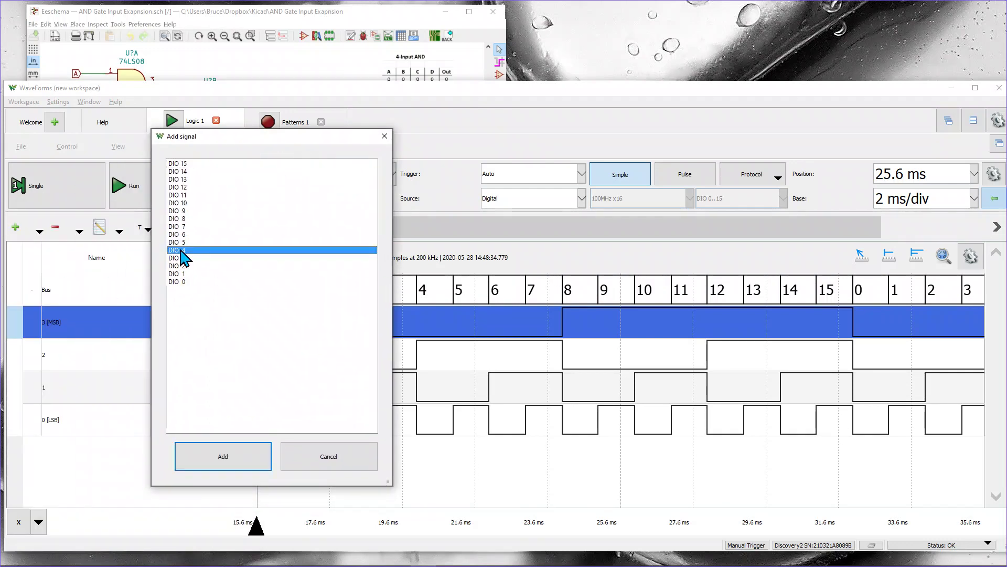
{"action": "left_click", "coordinate": [238, 454]}
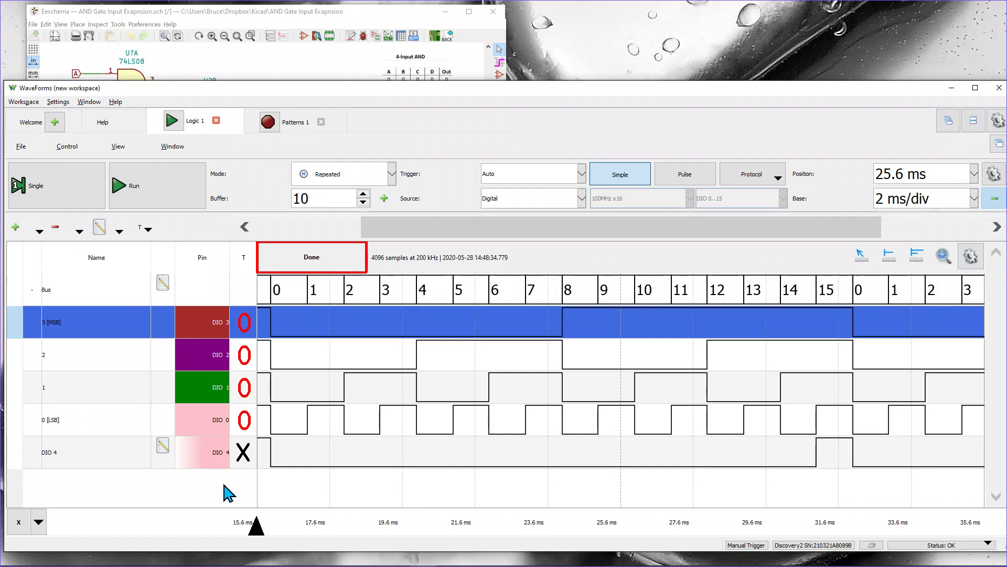
Rename the DIO 4 channel to 'Out'.
{"action": "double_click", "coordinate": [95, 455]}
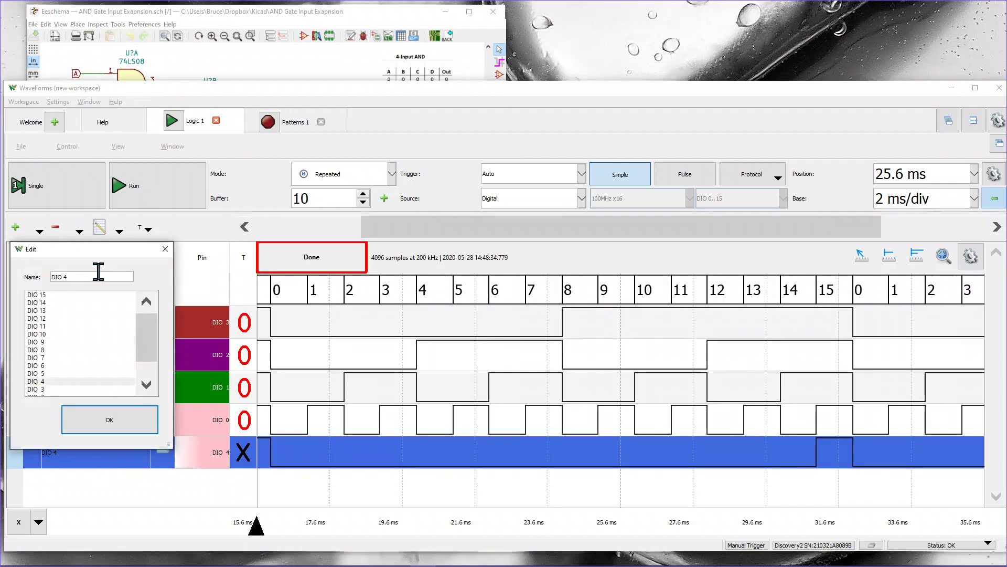
{"action": "left_click_drag", "start_coordinate": [105, 253], "coordinate": [259, 279]}
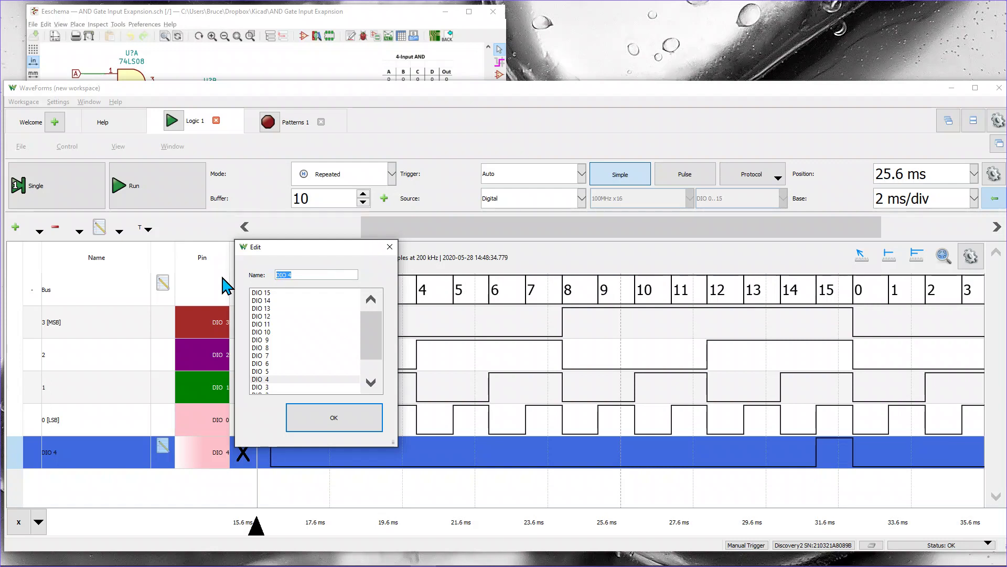
{"action": "type", "text": "Out"}
{"action": "key", "text": "Return"}
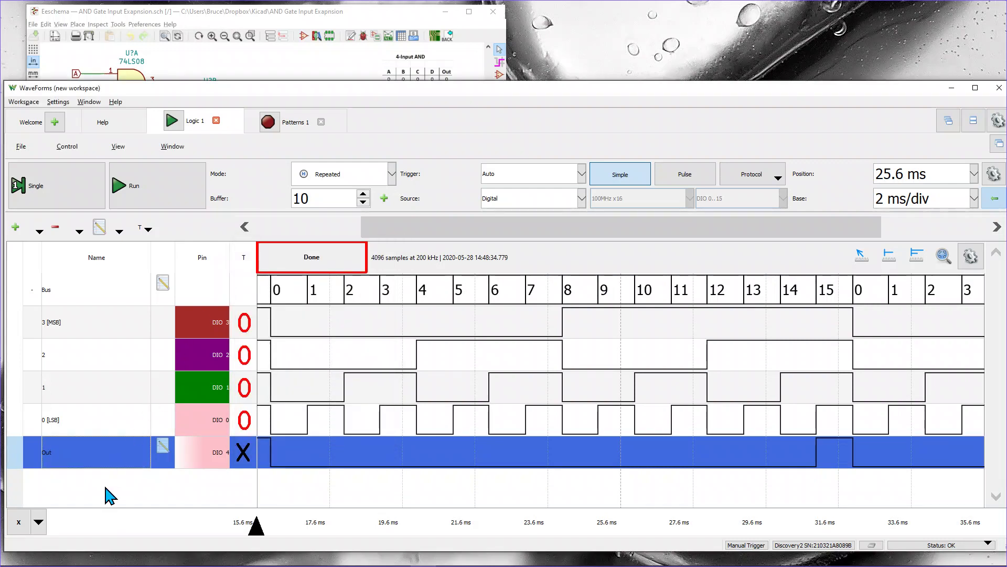
{"action": "left_click", "coordinate": [106, 488]}
Capture a single acquisition showing Out on DIO 4 high only at count 15.
{"action": "left_click", "coordinate": [63, 179]}
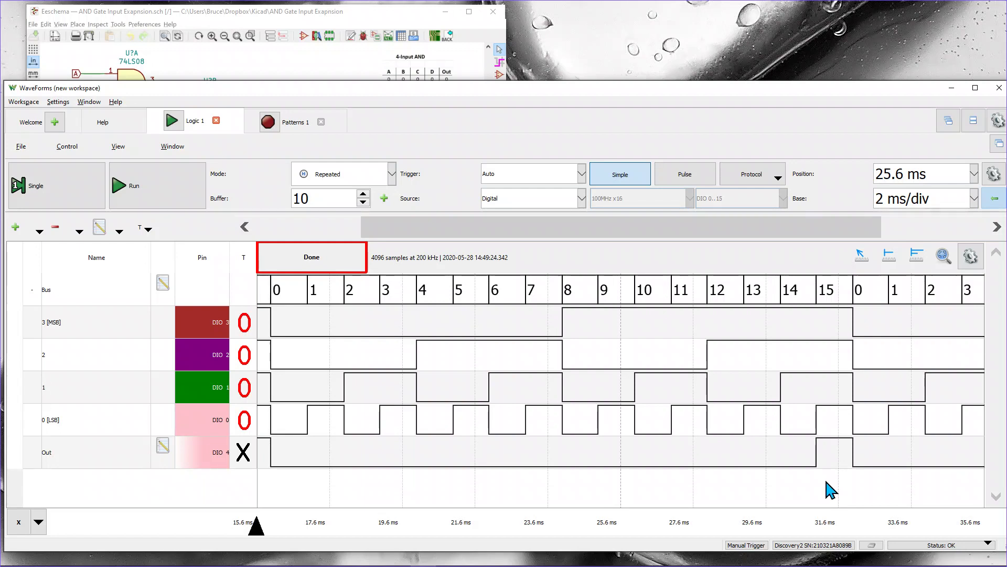
{"action": "mouse_move", "coordinate": [632, 564]}
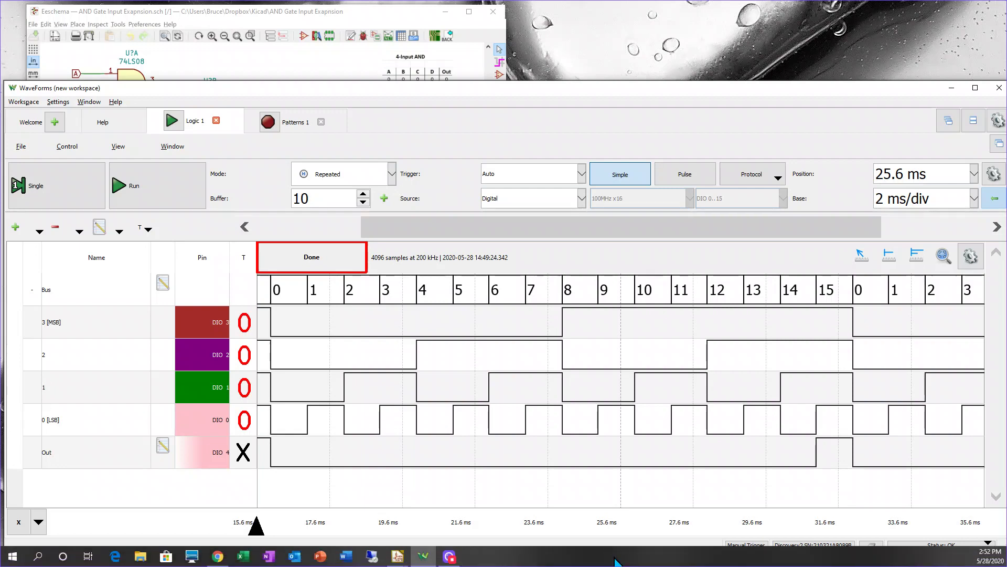